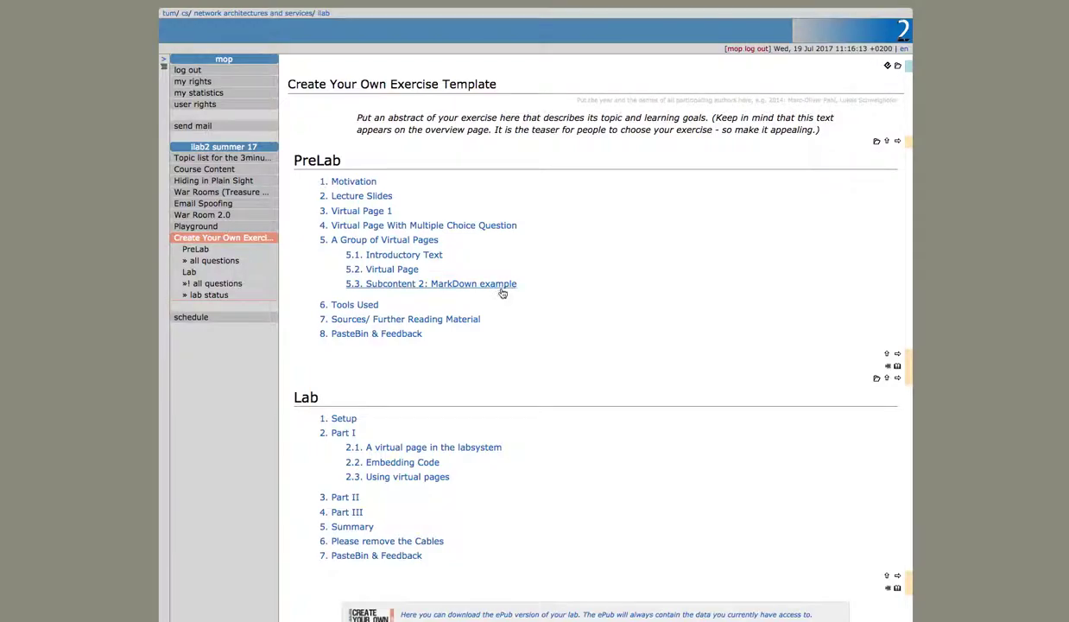
# List all Lab questions with their Part I, Part III and PasteBin answers and scroll through them
pyautogui.scroll(-2, 499, 309)
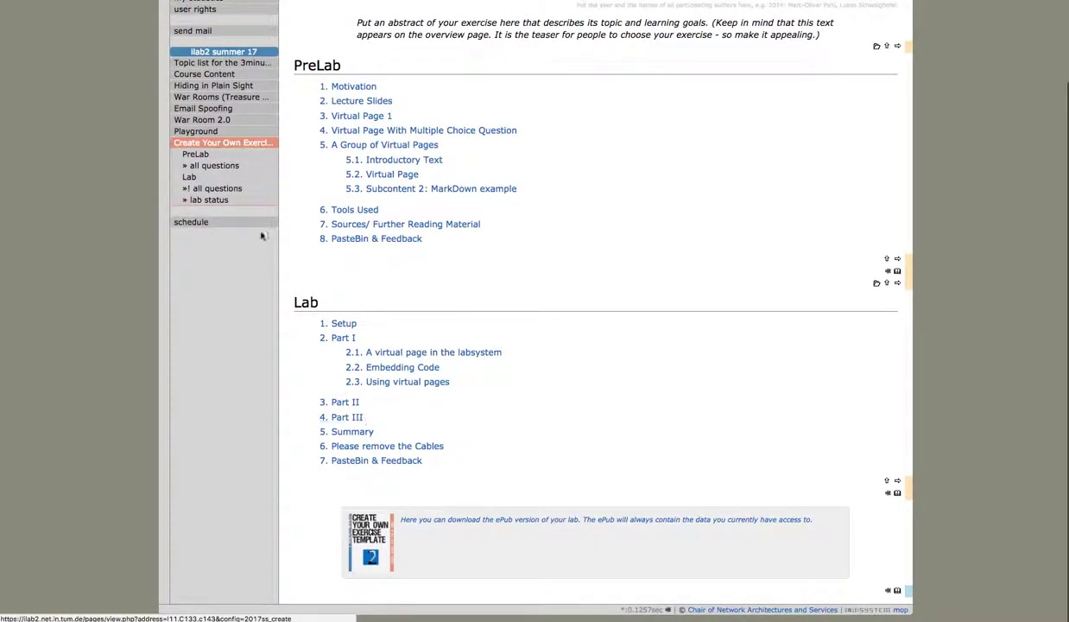
pyautogui.click(218, 188)
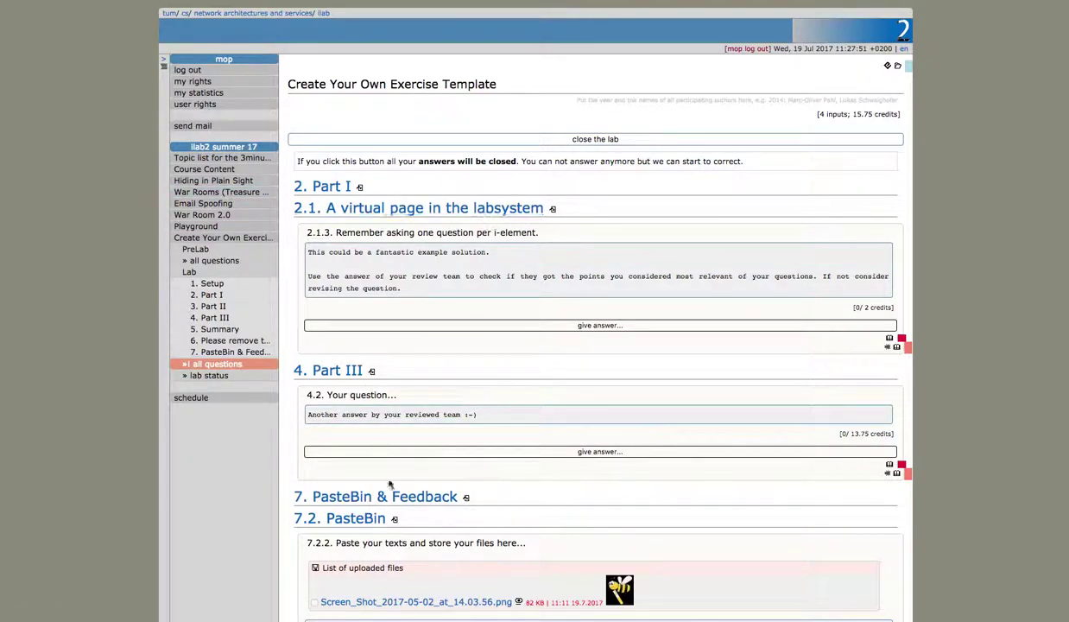
pyautogui.scroll(-5, 508, 332)
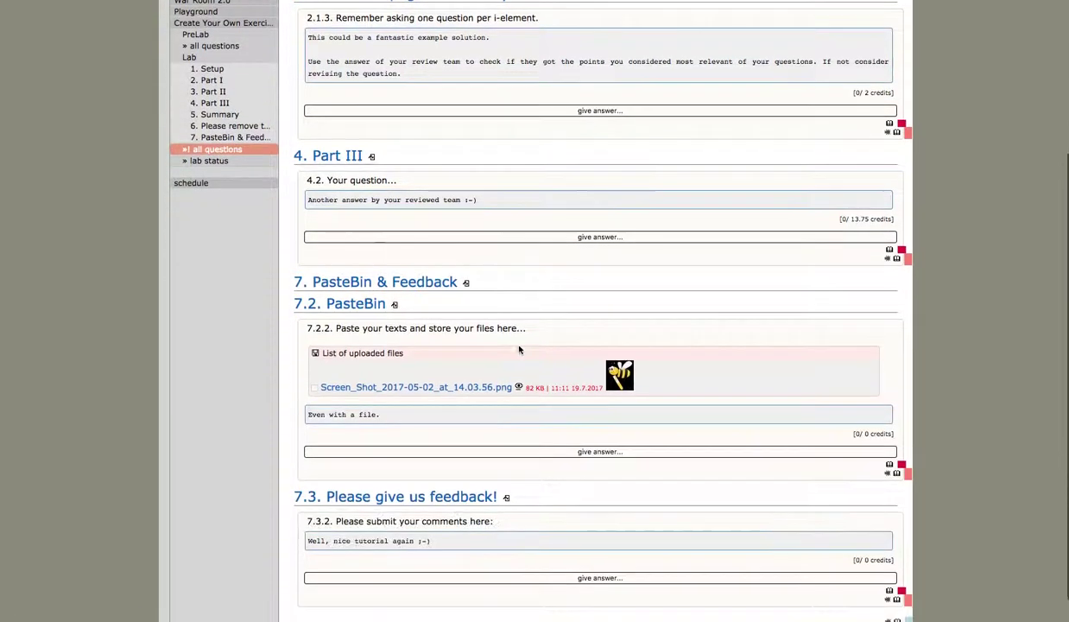
pyautogui.scroll(5, 519, 350)
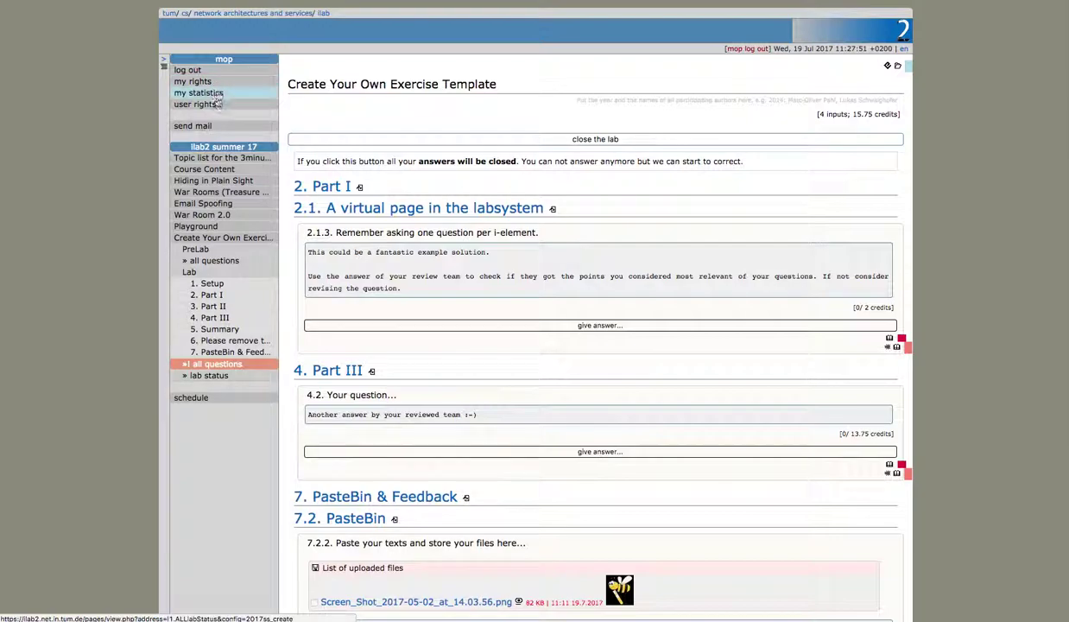
# Enable 'is able to view the example solutions' in my rights, then return to the exercise template
pyautogui.click(209, 83)
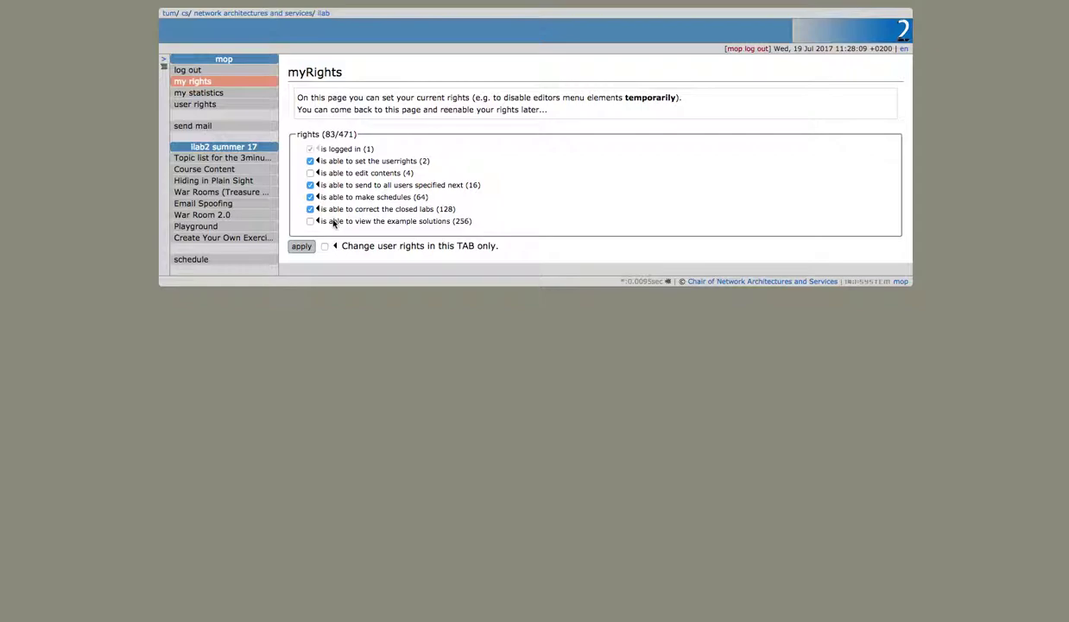
pyautogui.click(333, 222)
pyautogui.click(302, 247)
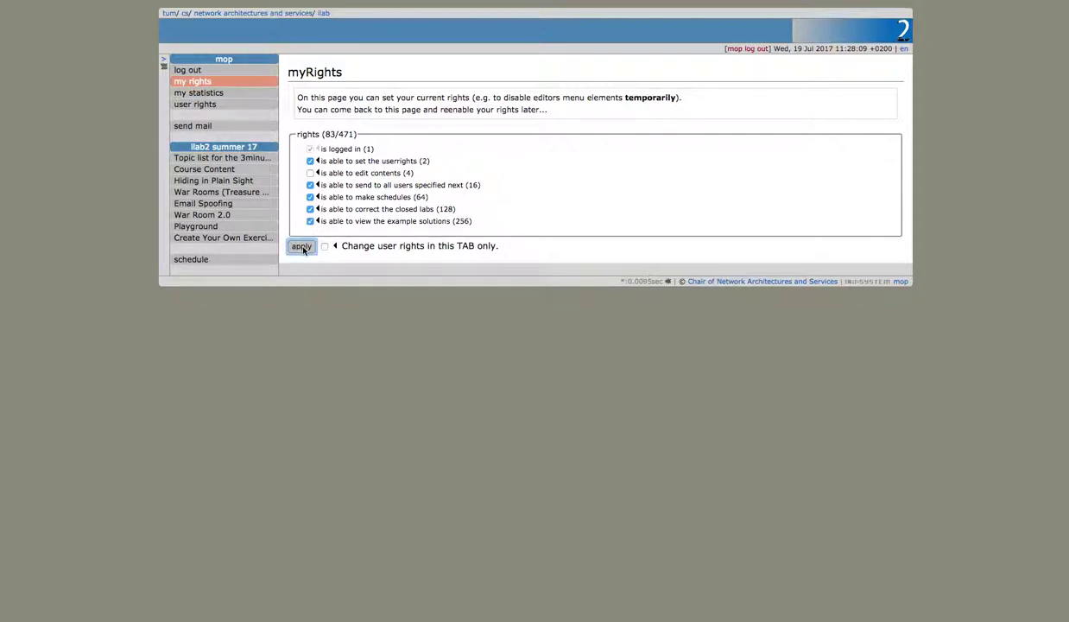
pyautogui.click(215, 240)
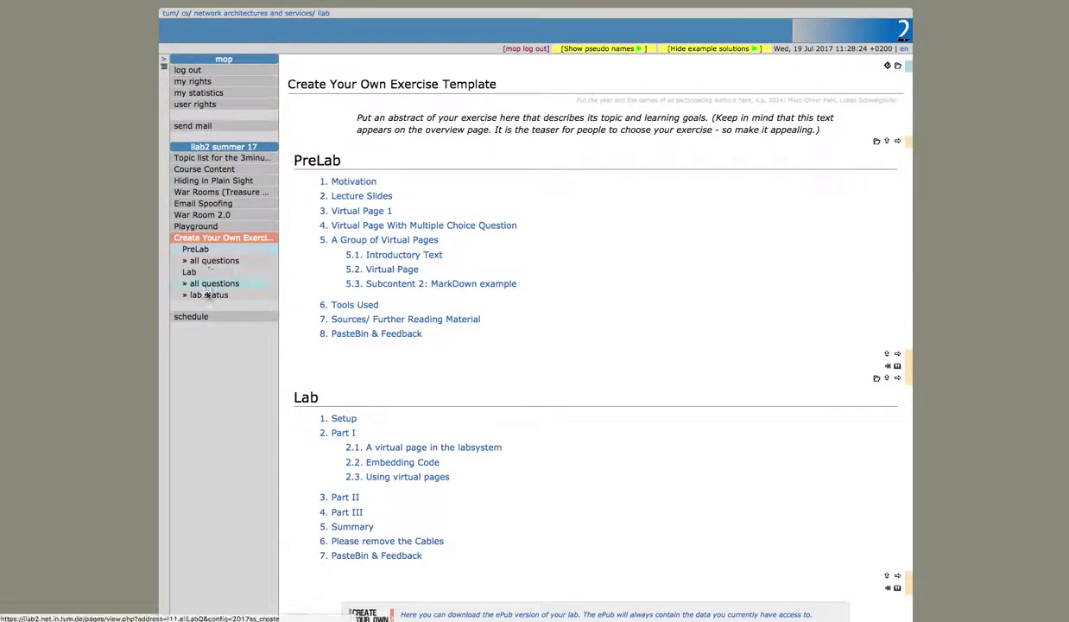
# From the lab status team table, load team 1011's data into the exercise
pyautogui.click(207, 297)
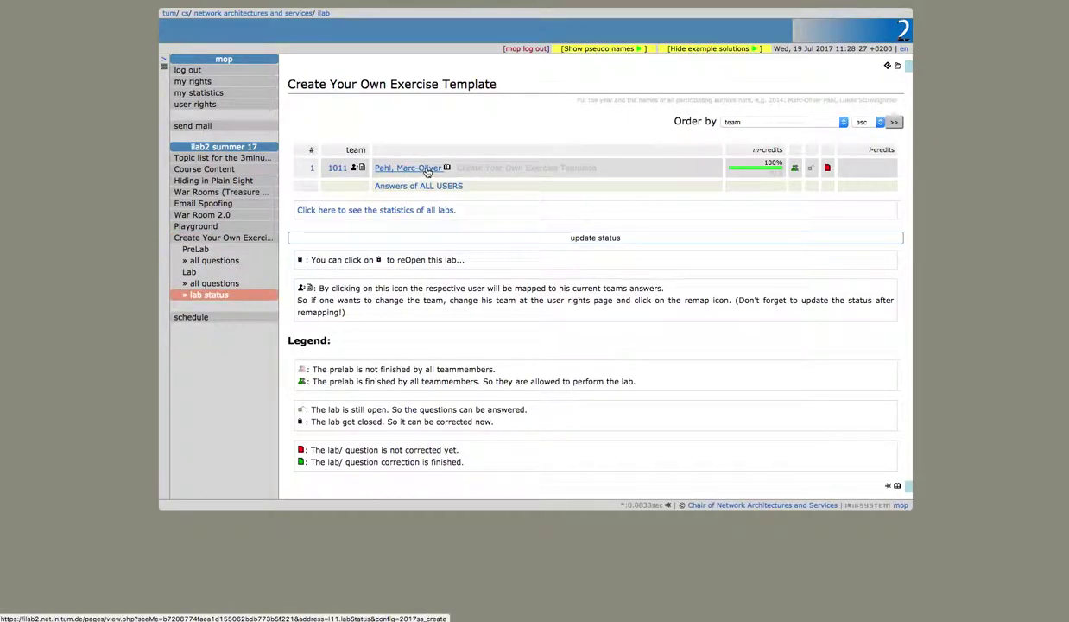
pyautogui.click(341, 171)
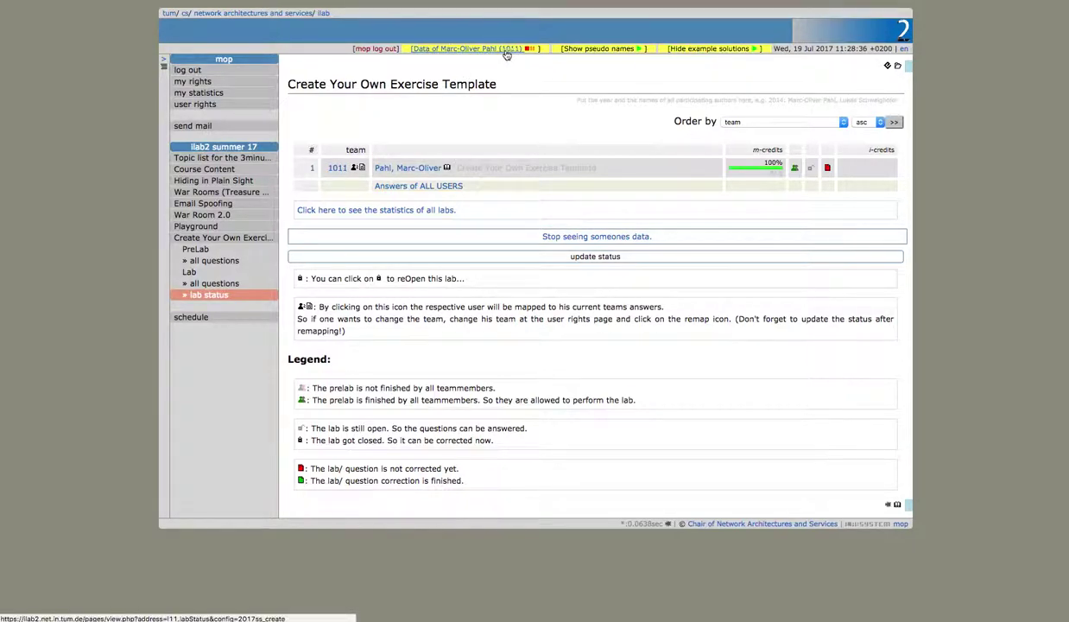
# Go through the Lab contents to the Part III page for team 1011
pyautogui.click(235, 274)
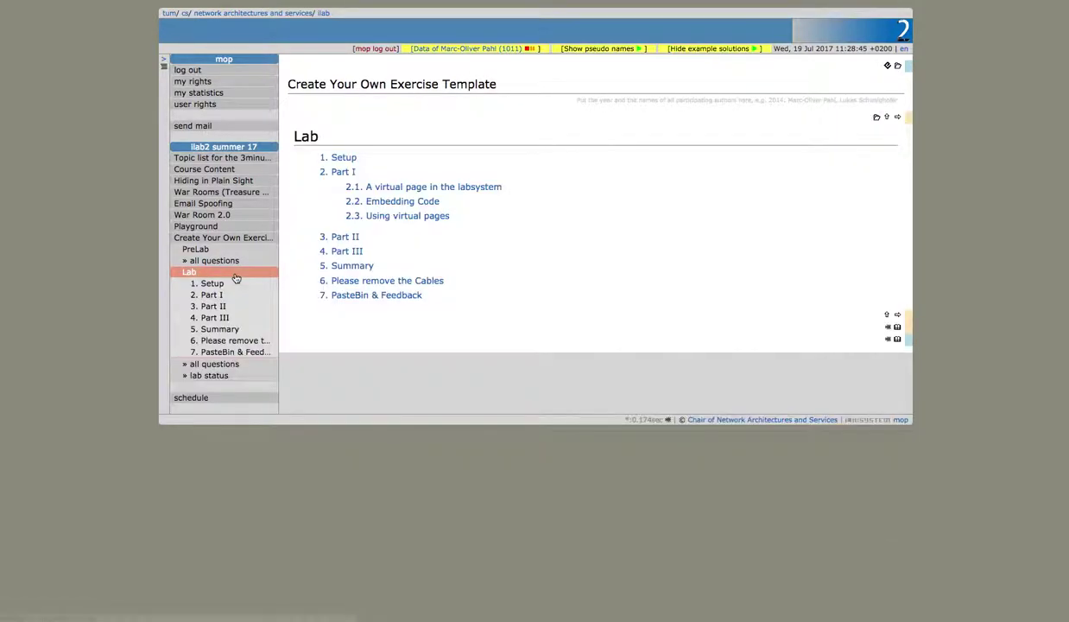
pyautogui.click(348, 236)
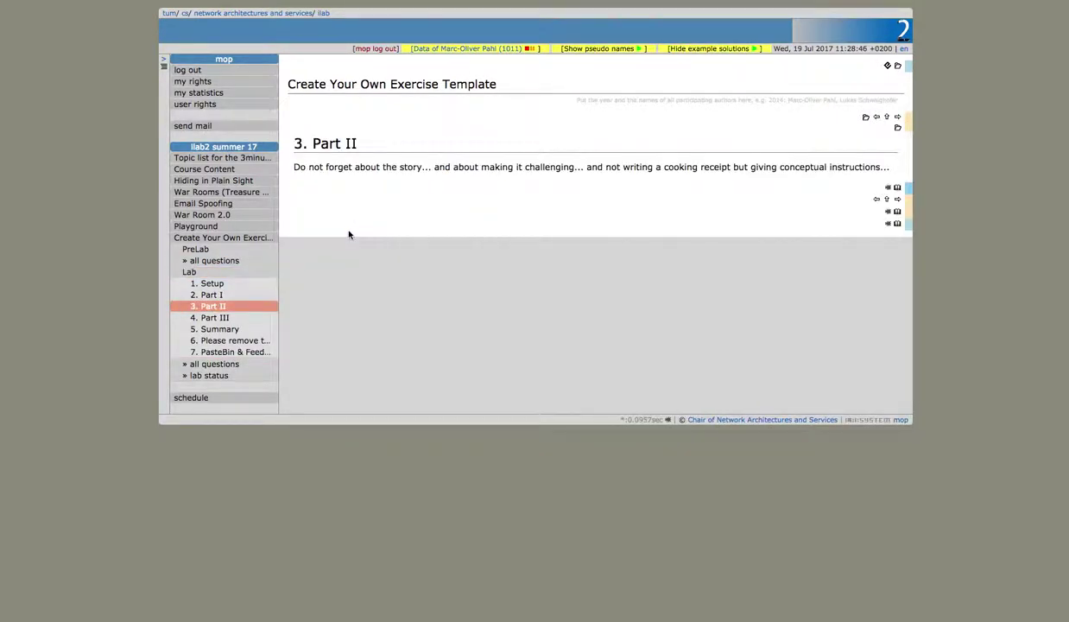
pyautogui.click(232, 320)
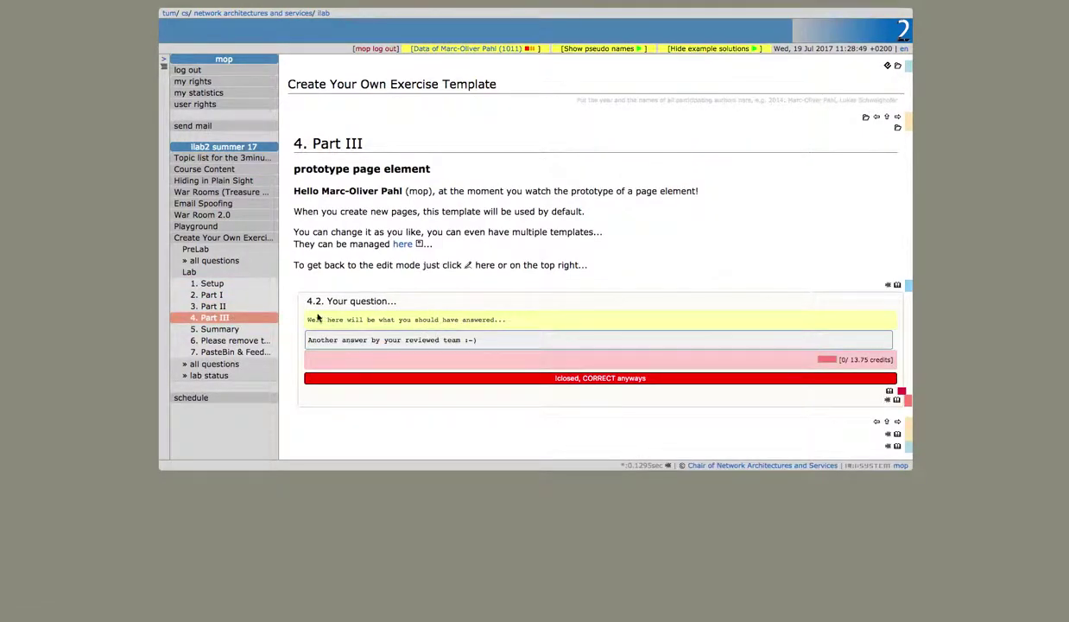
# Highlight the question heading, the example solution, and the reviewed team's answer in turn
pyautogui.moveTo(327, 300); pyautogui.dragTo(387, 301)
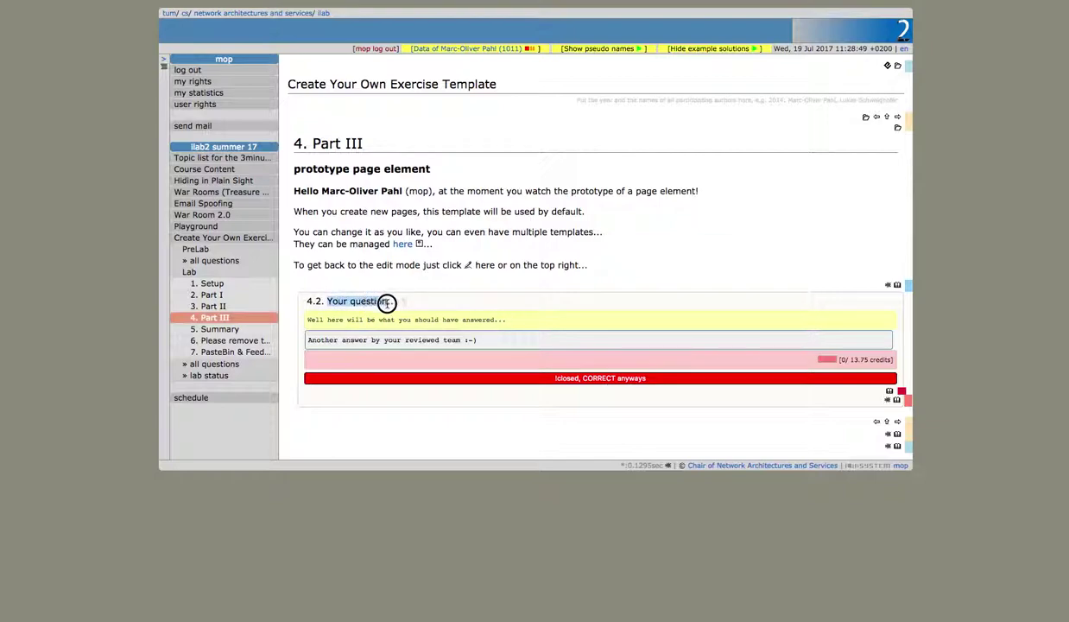
pyautogui.moveTo(307, 320); pyautogui.dragTo(485, 319)
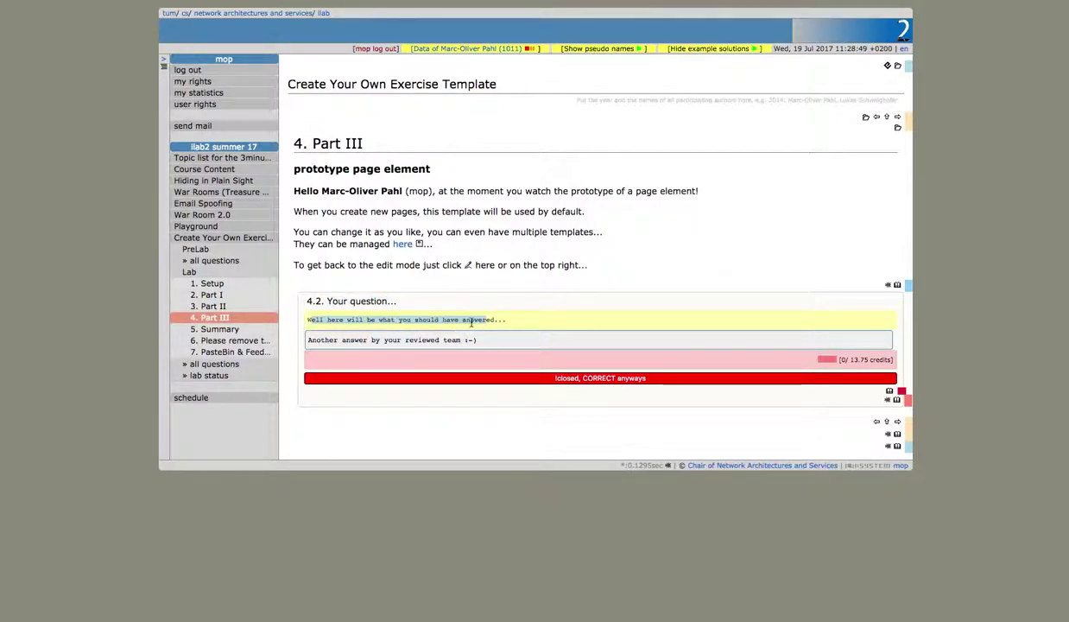
pyautogui.click(308, 340)
pyautogui.moveTo(309, 339); pyautogui.dragTo(464, 340)
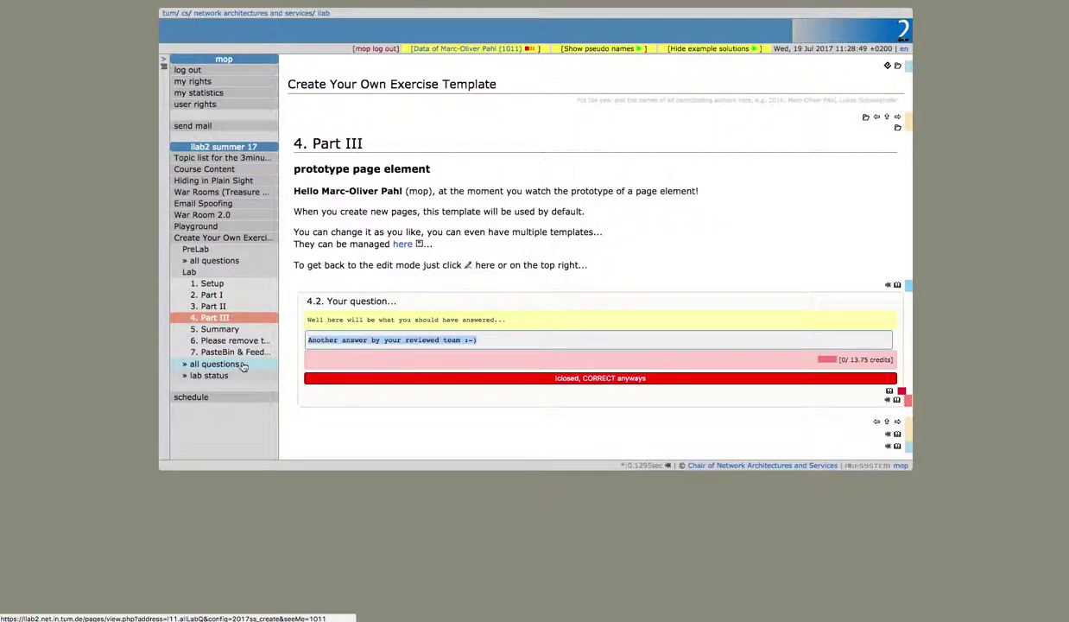
# Grant yourself the right to edit contents and return to the exercise template
pyautogui.click(199, 83)
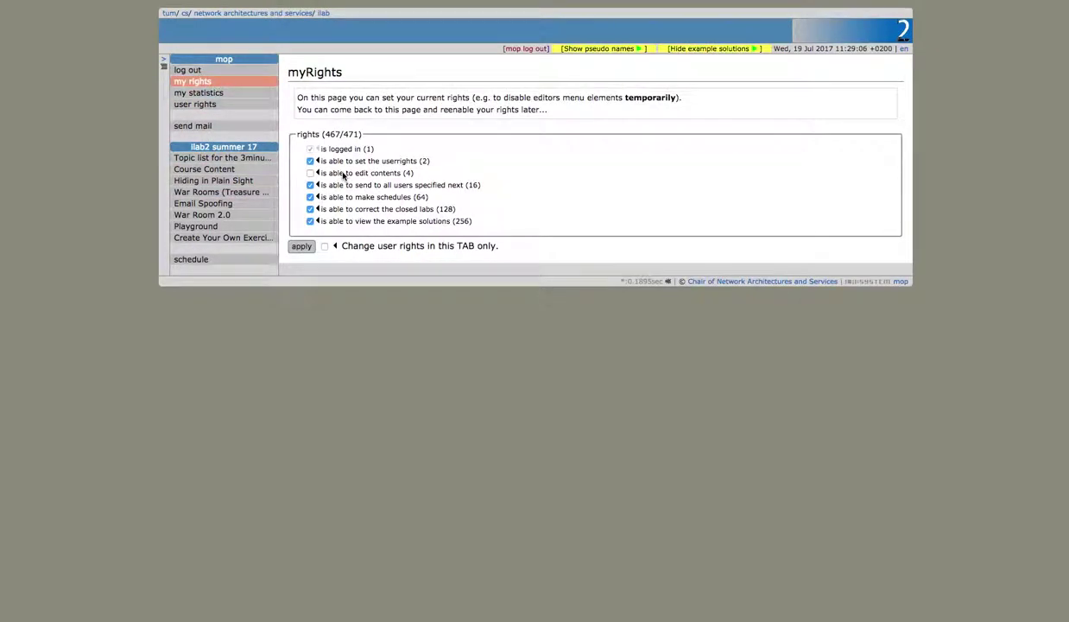
pyautogui.click(310, 173)
pyautogui.click(302, 246)
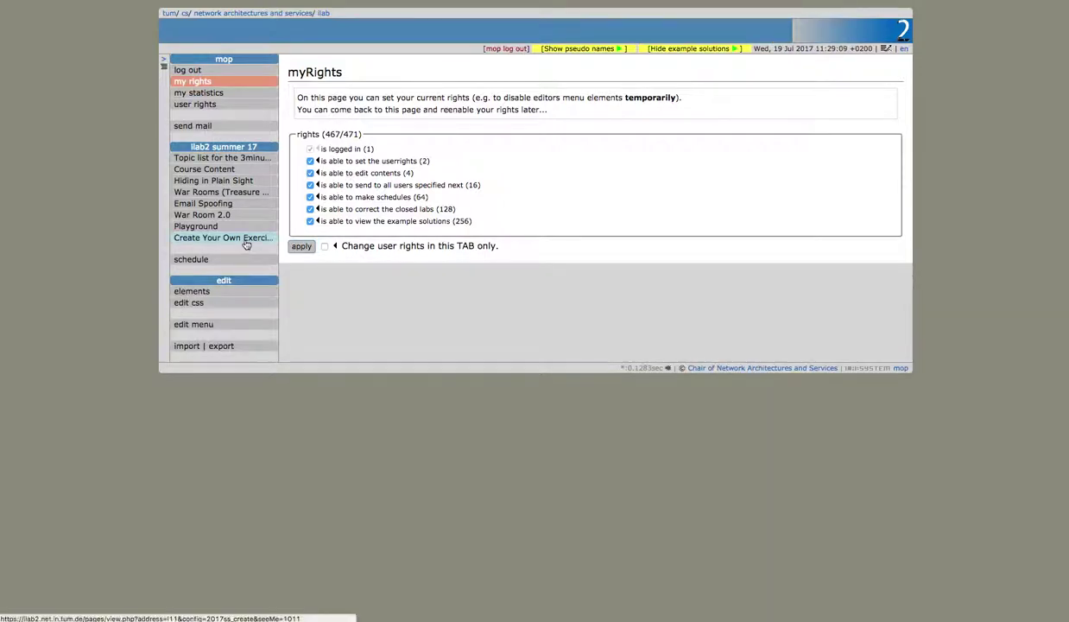
pyautogui.click(246, 239)
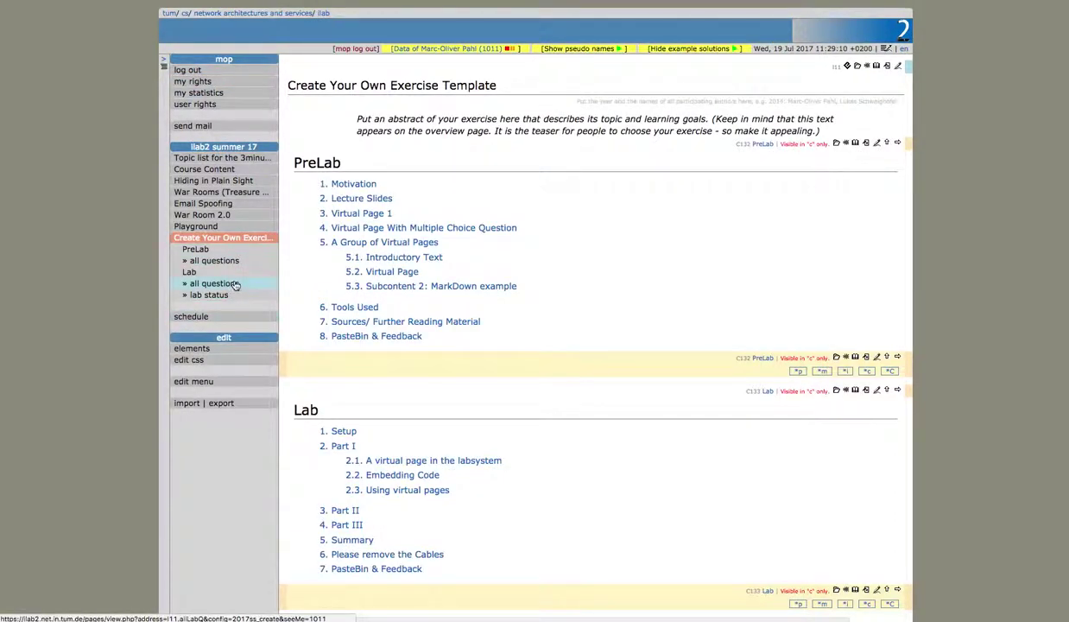
# List all Lab questions and copy the review team's Part III answer
pyautogui.click(234, 284)
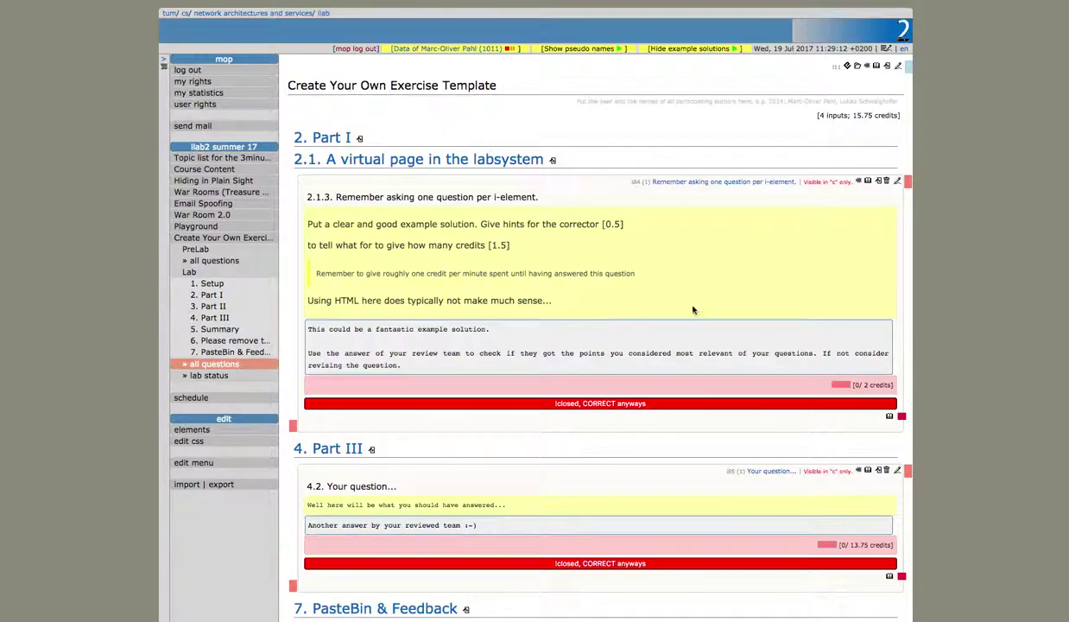
pyautogui.scroll(-2, 625, 448)
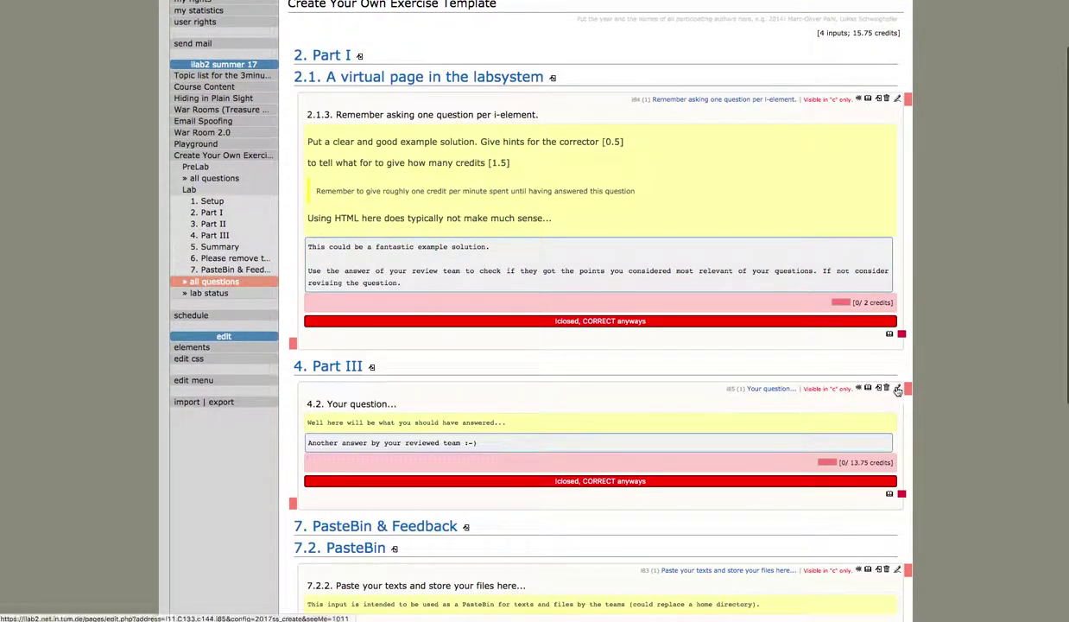
pyautogui.moveTo(482, 443); pyautogui.dragTo(308, 442)
pyautogui.press('super+c')
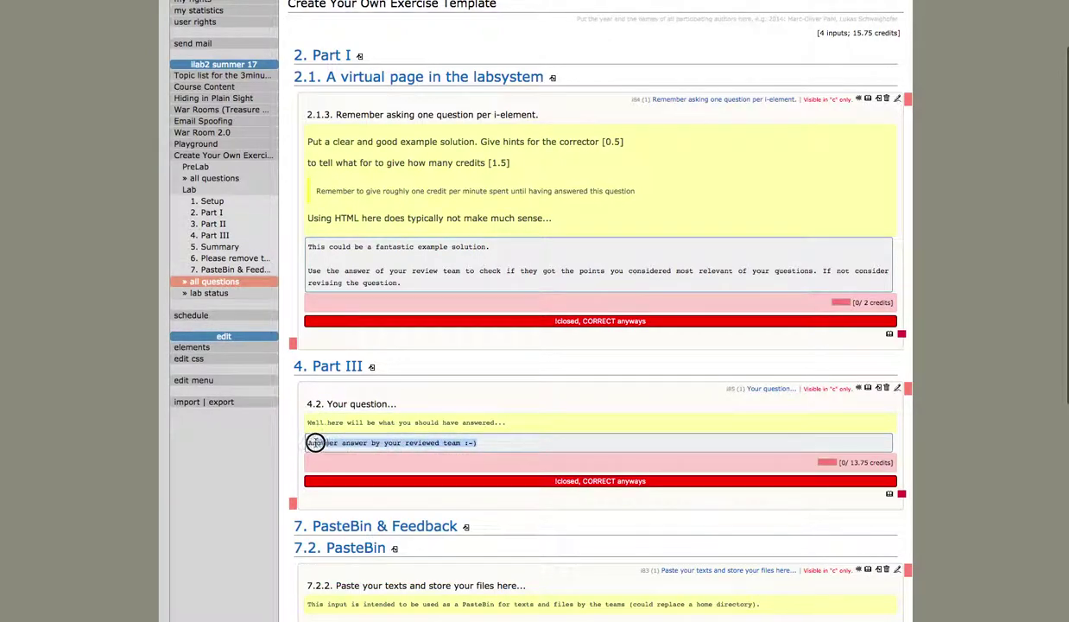
pyautogui.press('super+shift+4')
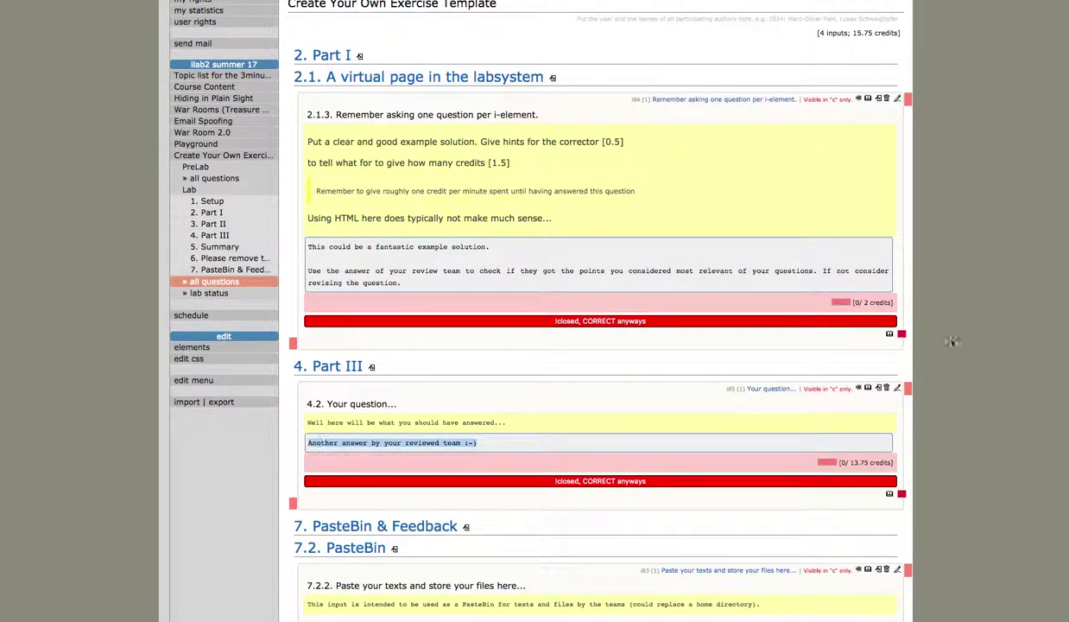
# Add the team's answer below the Part III example solution, annotate [3.75pts] and [10pts], and save
pyautogui.click(896, 388)
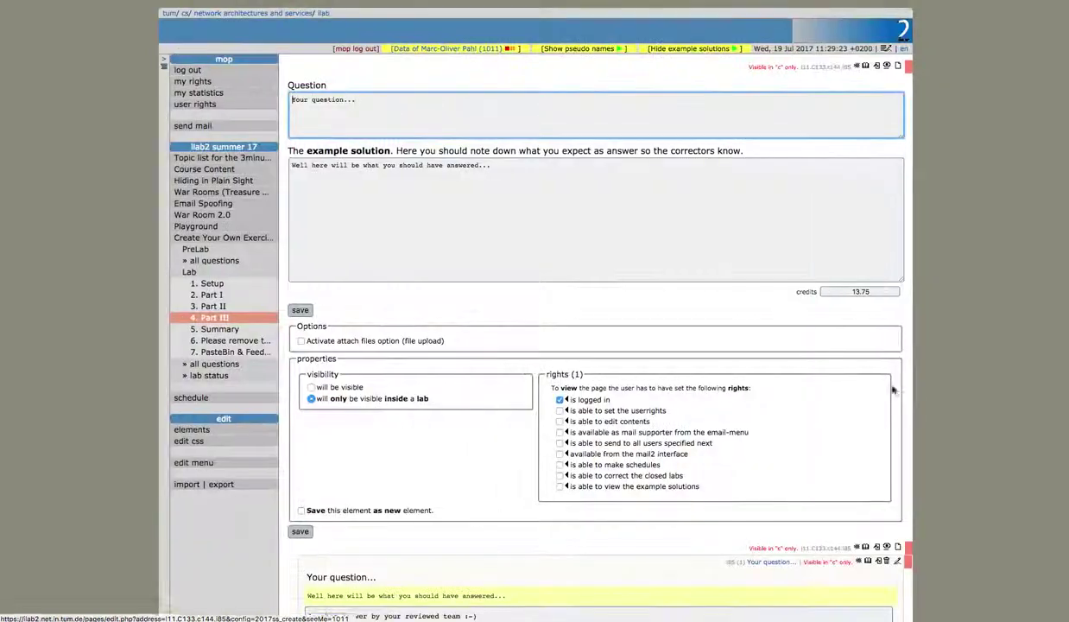
pyautogui.tripleClick(499, 164)
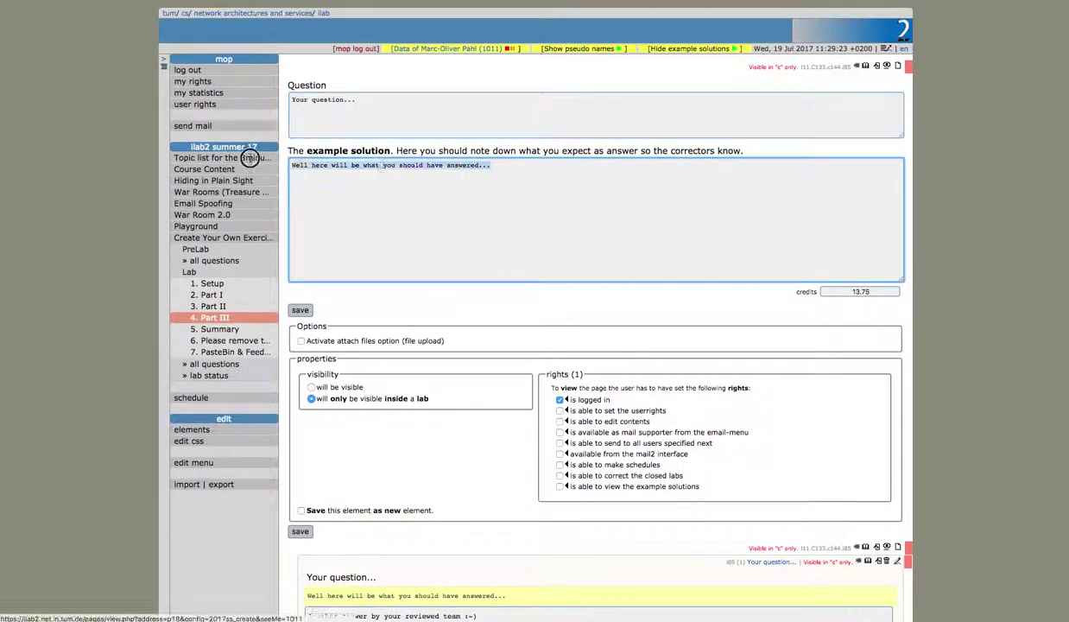
pyautogui.press('super+v')
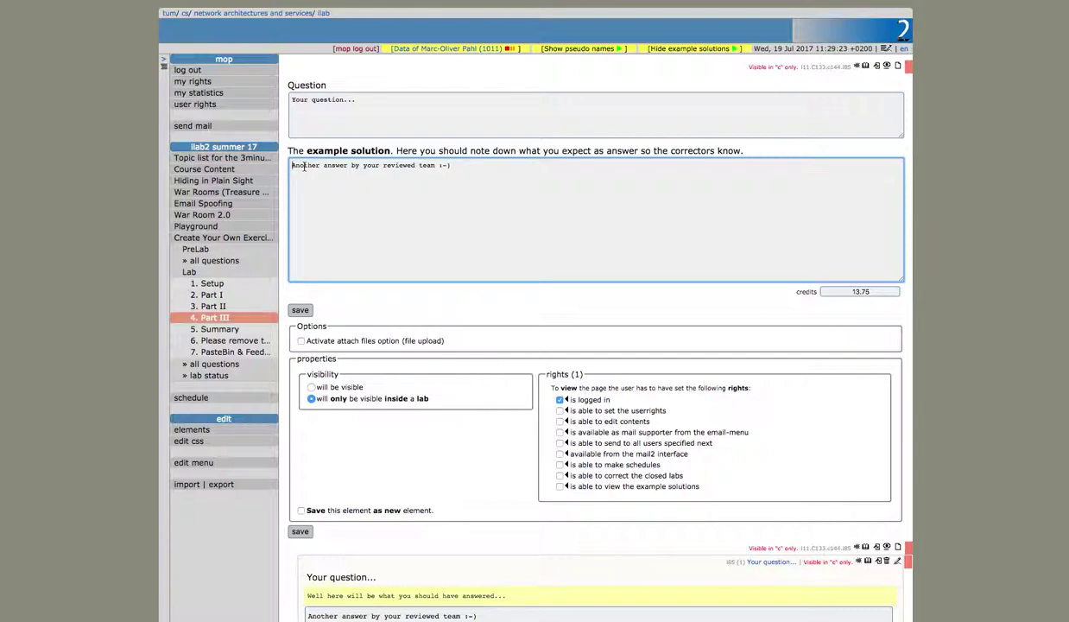
pyautogui.press('super+z')
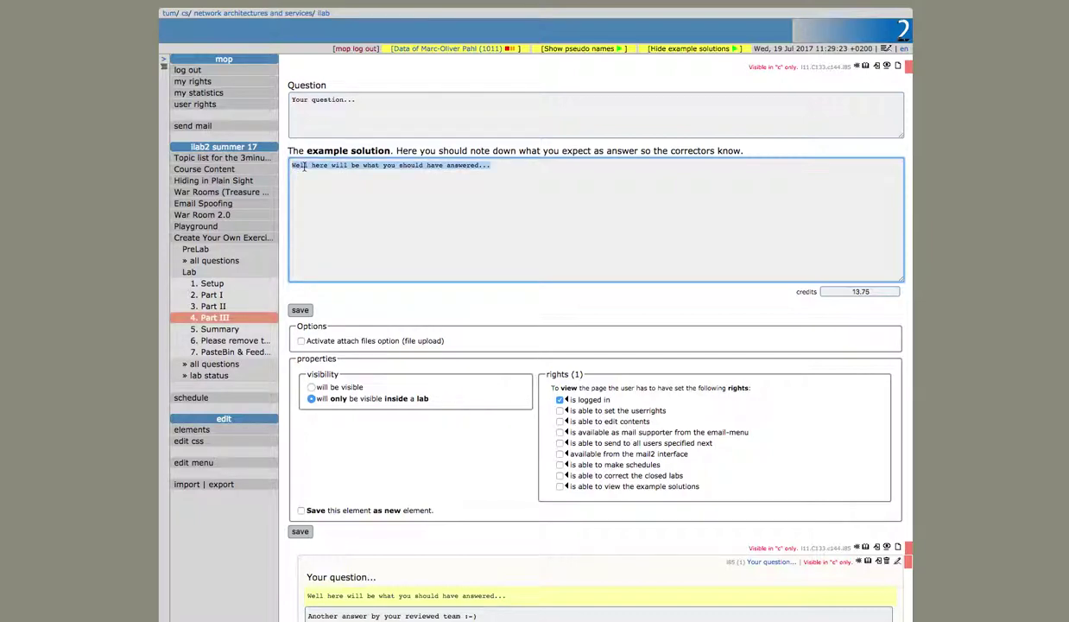
pyautogui.press('Down')
pyautogui.press('super+v')
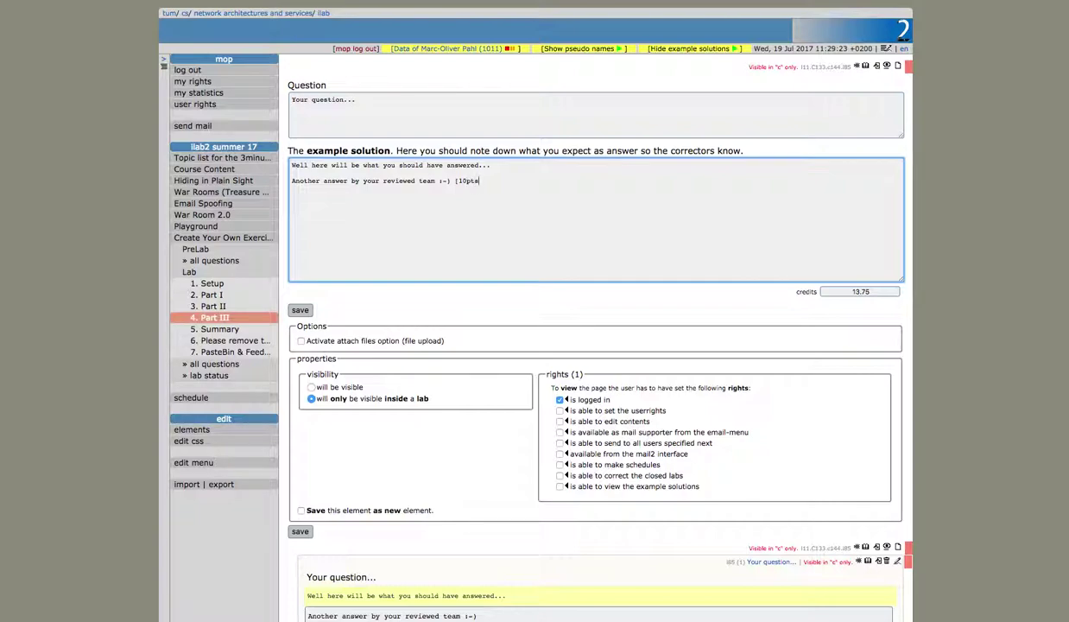
pyautogui.write(']')
pyautogui.click(301, 310)
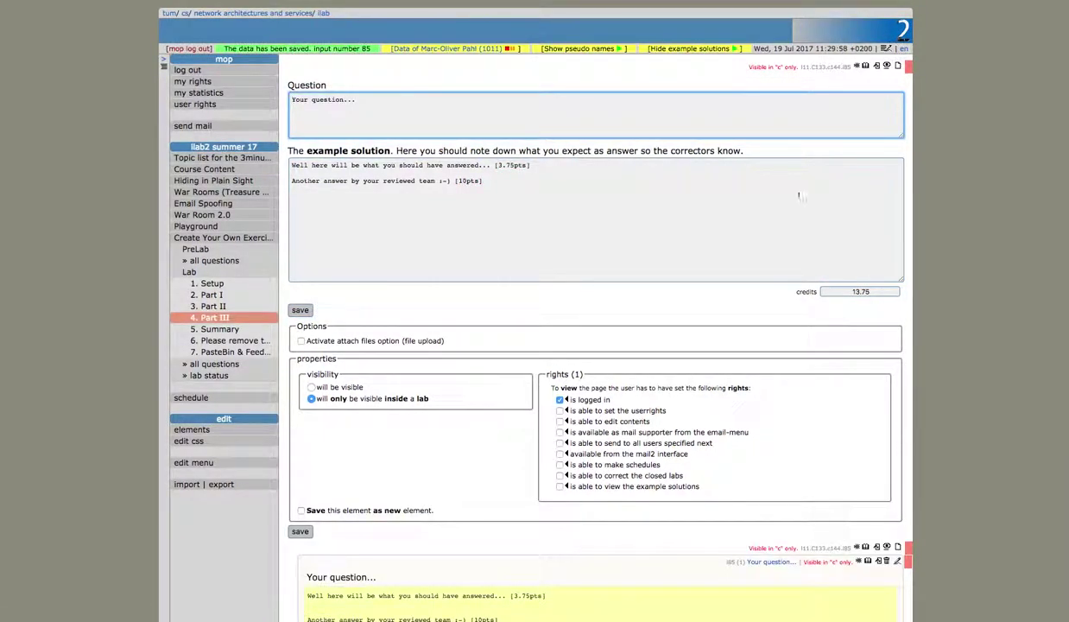
# Check the preview and exit edit mode to show Part III with 0/13.75 credits
pyautogui.scroll(-3, 777, 242)
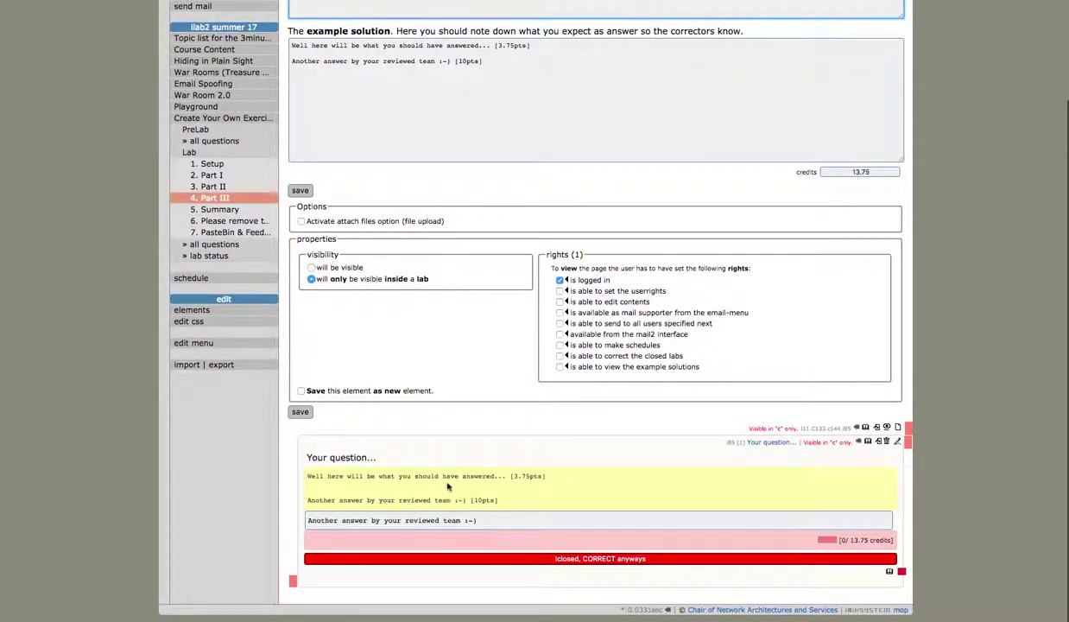
pyautogui.scroll(3, 811, 406)
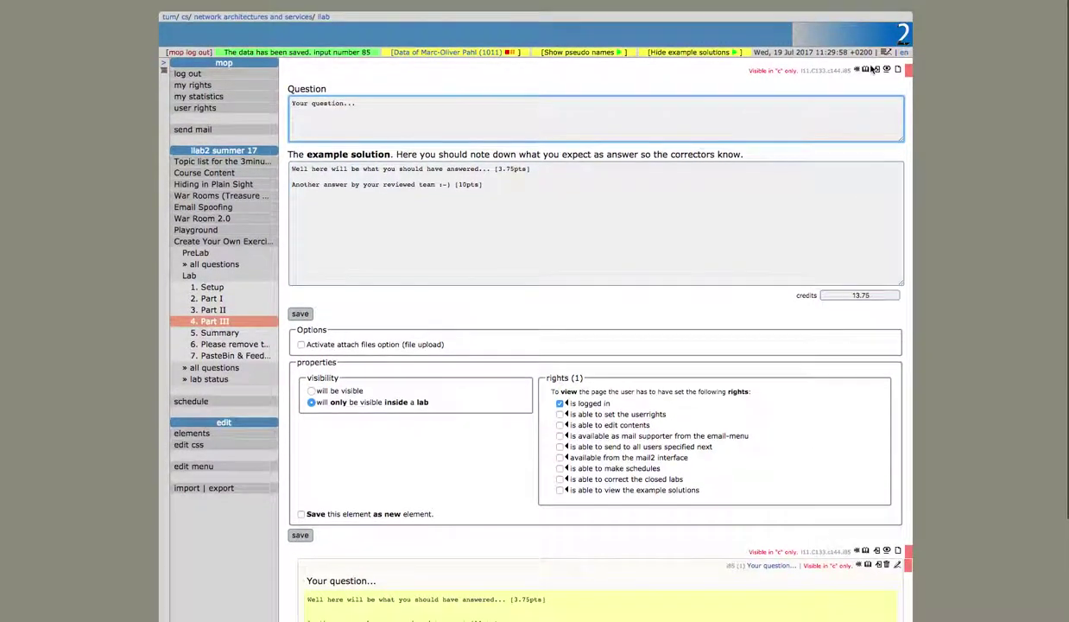
pyautogui.click(856, 67)
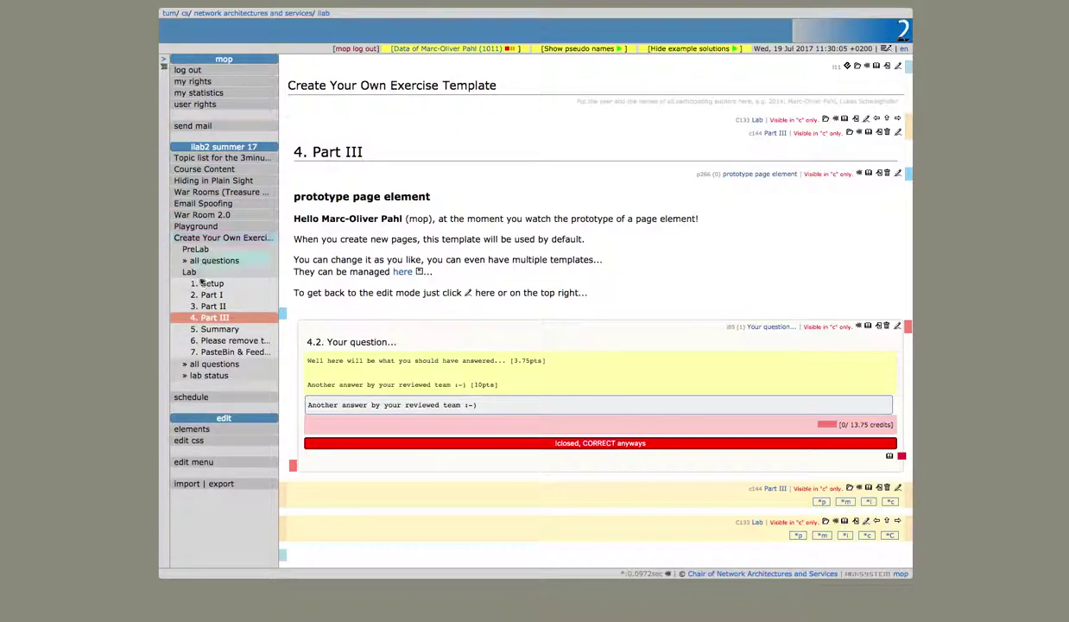
# Switch the lab status to Answers of ALL USERS and list all questions
pyautogui.click(209, 374)
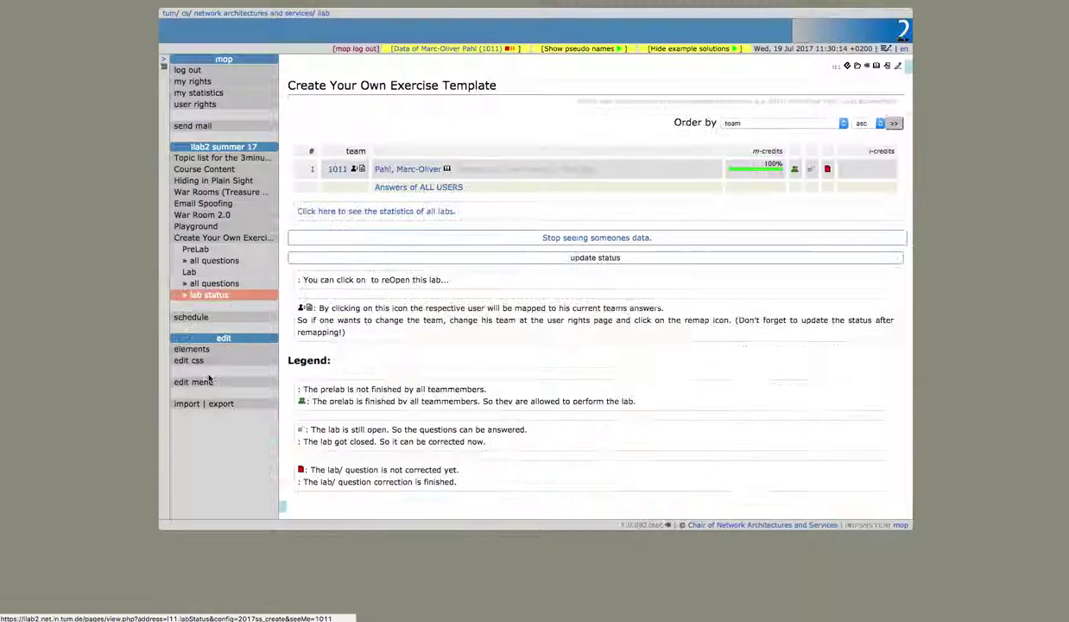
pyautogui.click(424, 190)
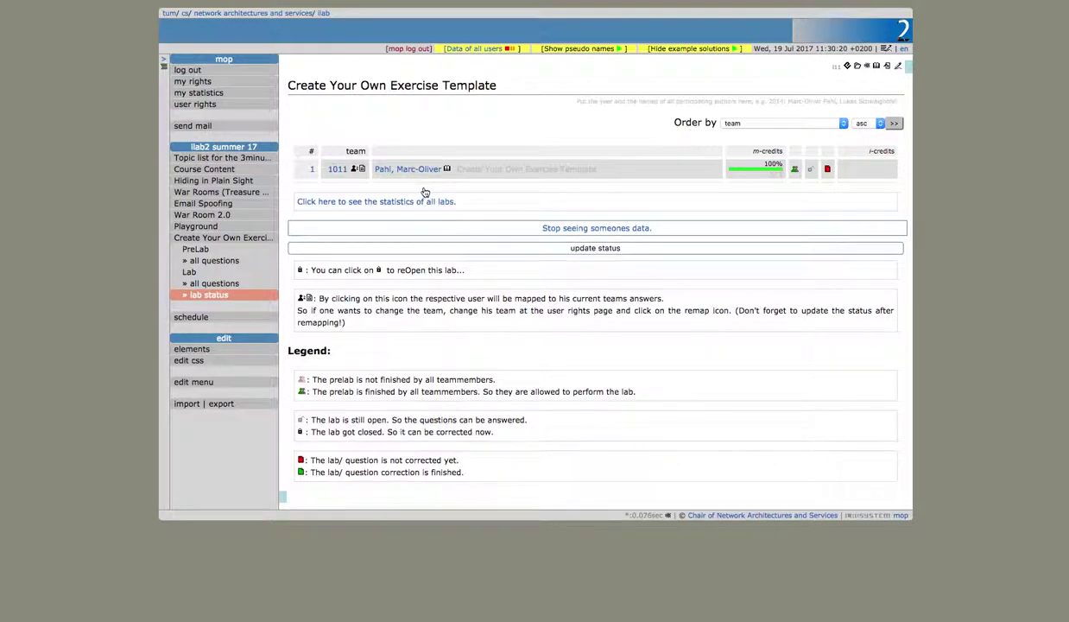
pyautogui.click(218, 285)
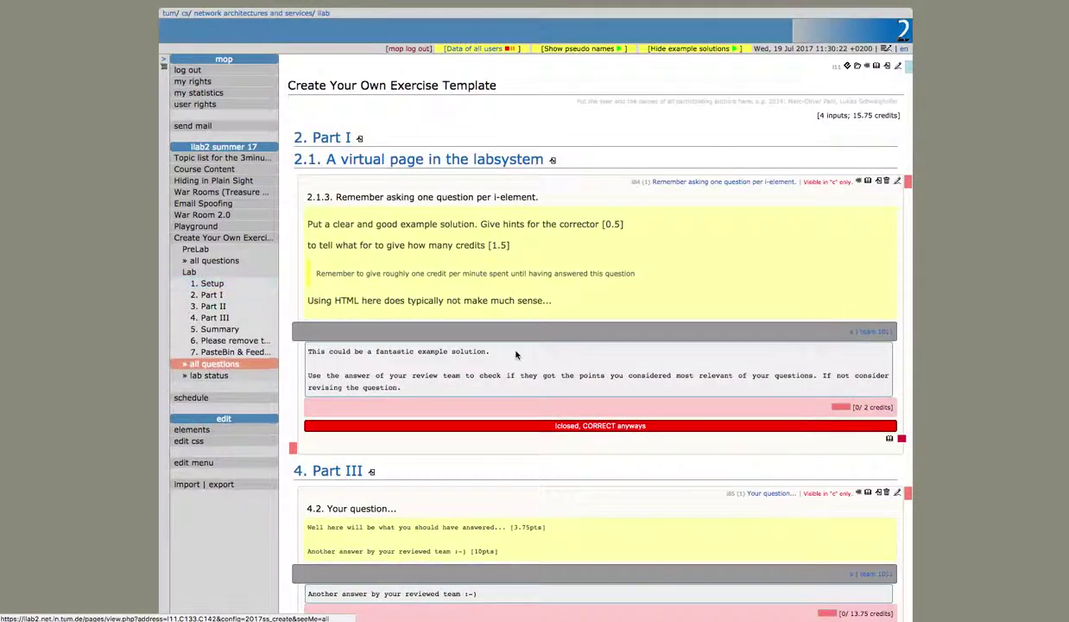
# Scroll through every user's answers beneath each question, including Part III
pyautogui.scroll(-1, 516, 353)
pyautogui.scroll(-4, 515, 355)
pyautogui.scroll(-5, 516, 355)
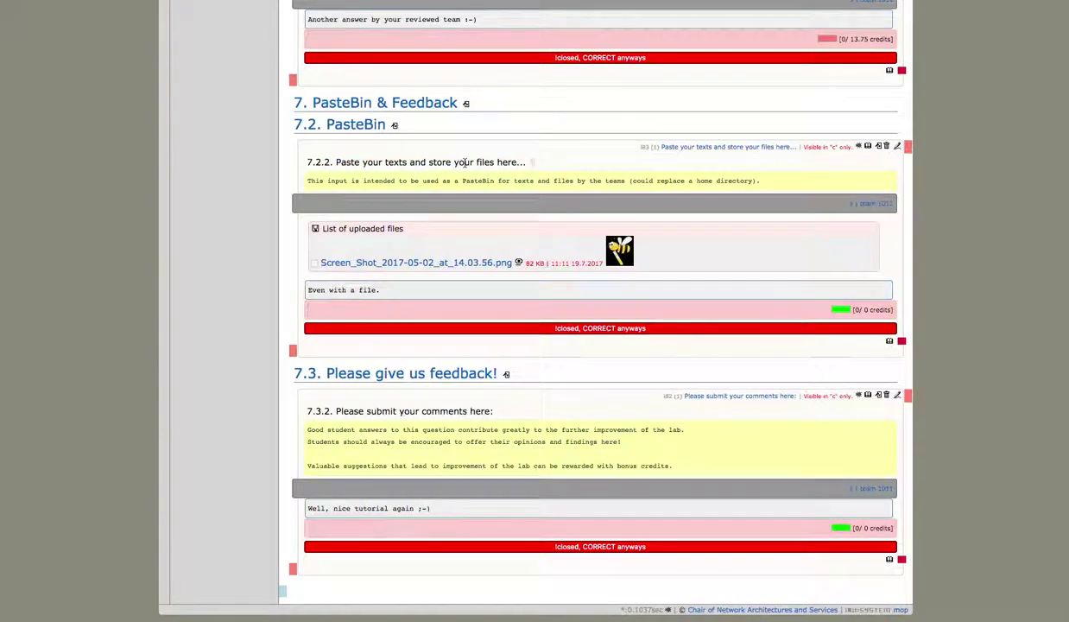
pyautogui.scroll(3, 464, 164)
pyautogui.scroll(5, 465, 170)
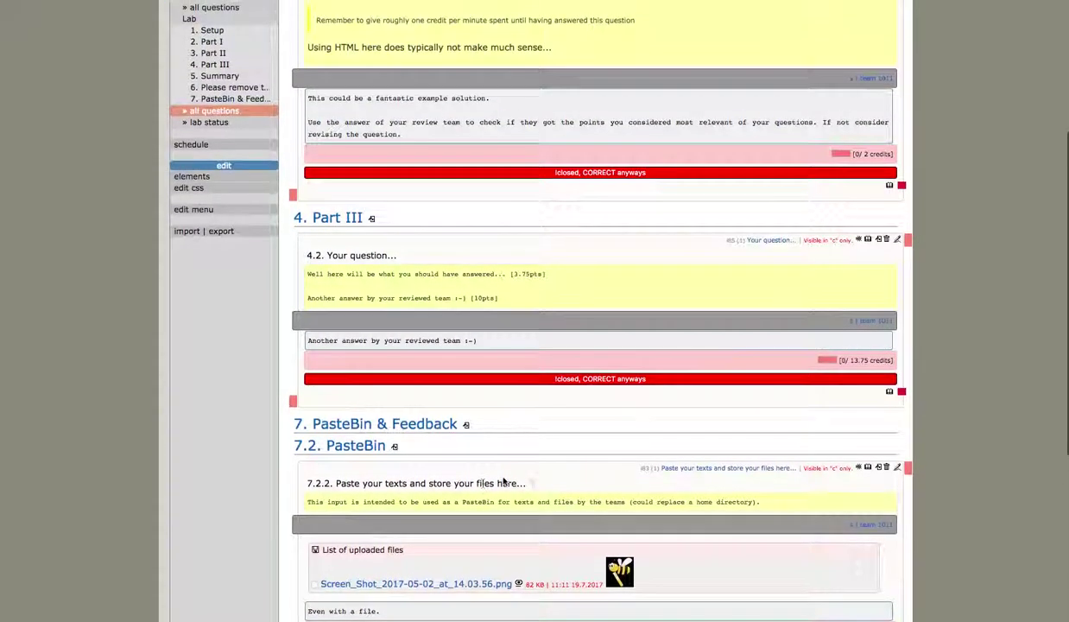
pyautogui.moveTo(527, 488); pyautogui.dragTo(318, 483)
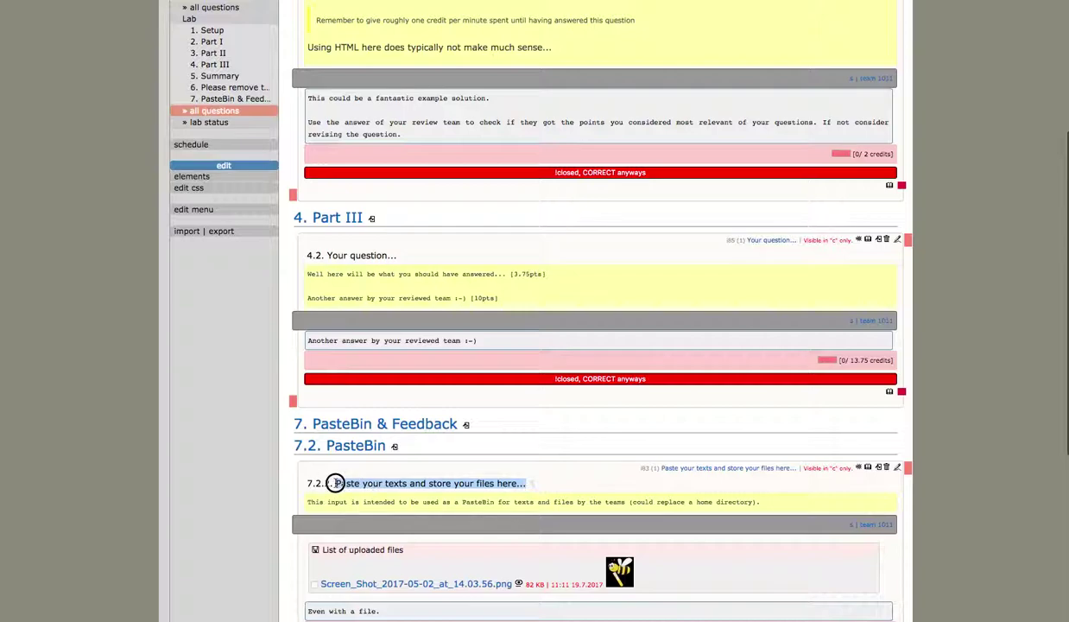
pyautogui.scroll(5, 334, 482)
pyautogui.scroll(1, 333, 482)
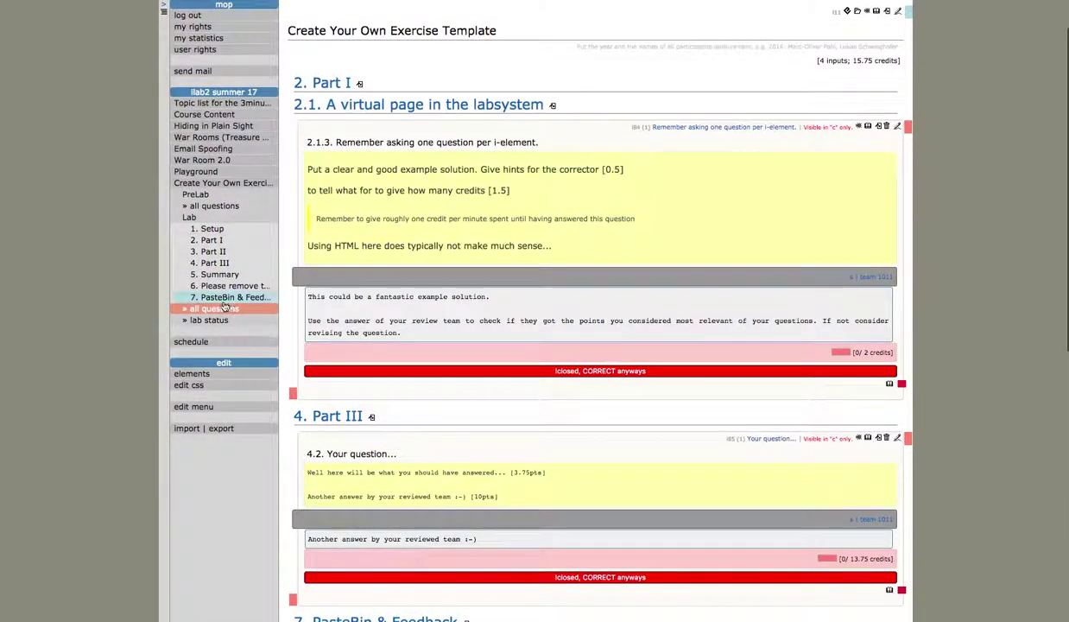